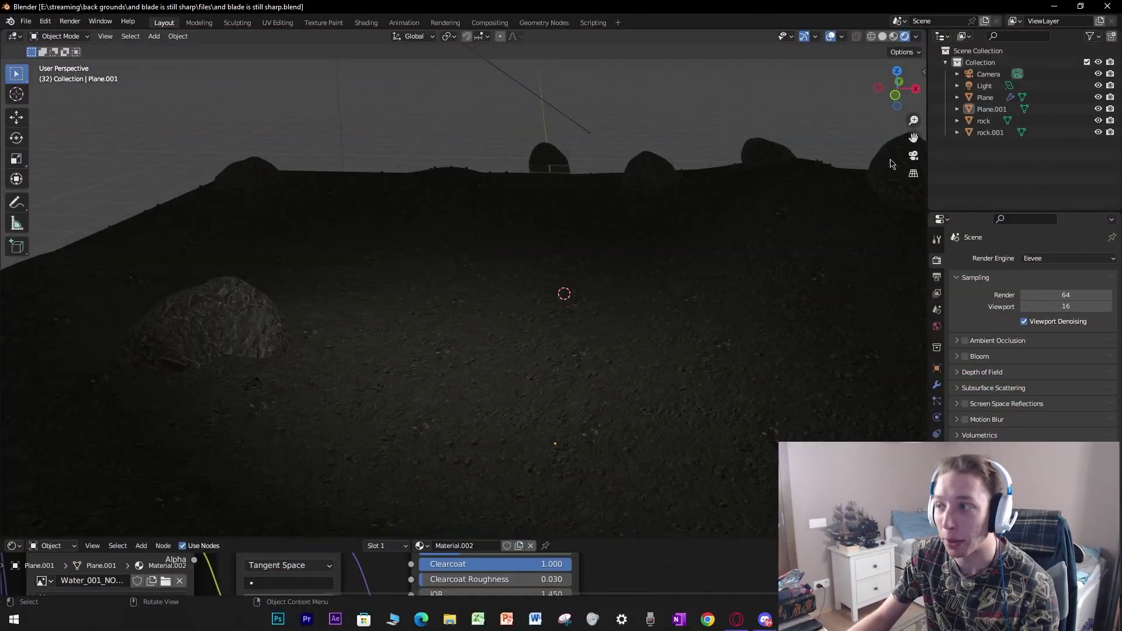
Look through the scene camera and switch the render engine to Cycles, then back to Eevee.
{"action": "left_click", "coordinate": [914, 155]}
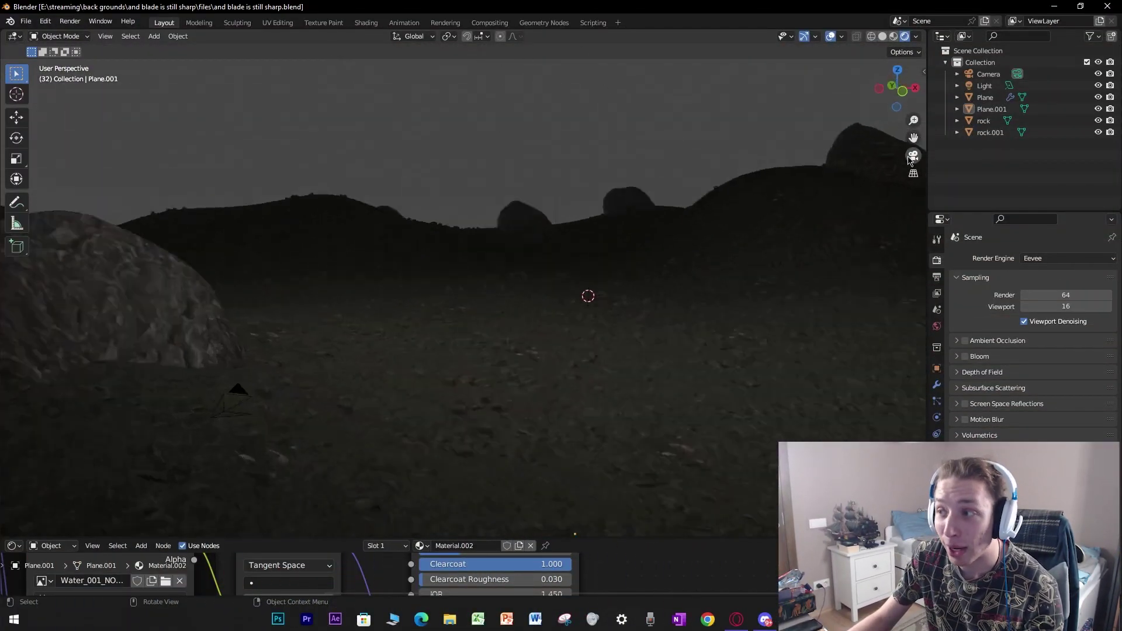
{"action": "left_click", "coordinate": [1056, 259]}
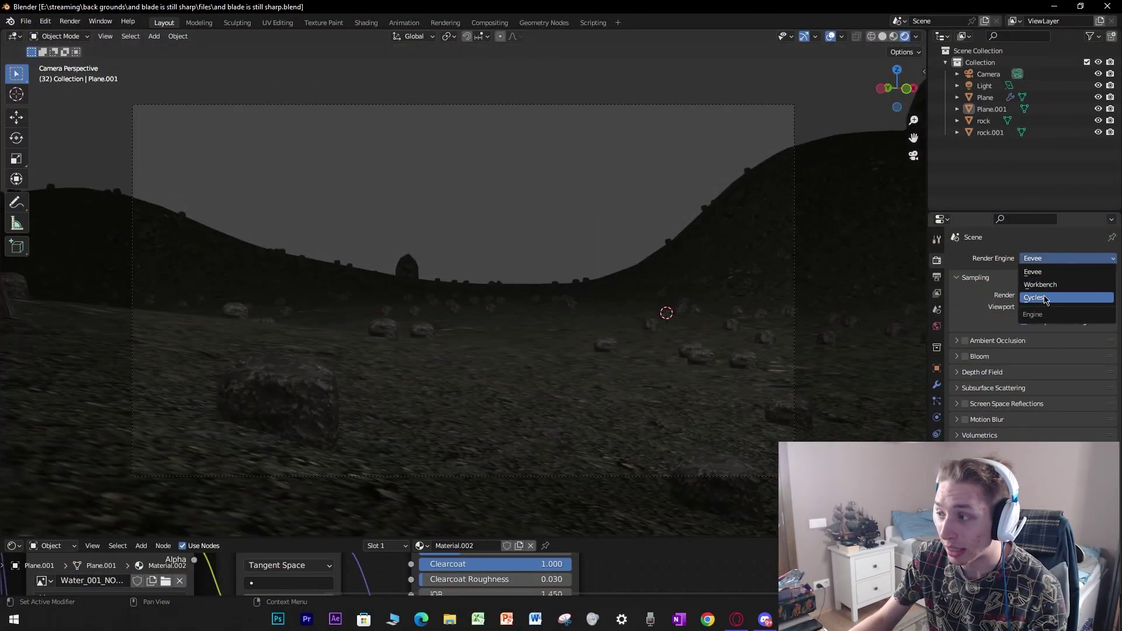
{"action": "key", "text": "Return"}
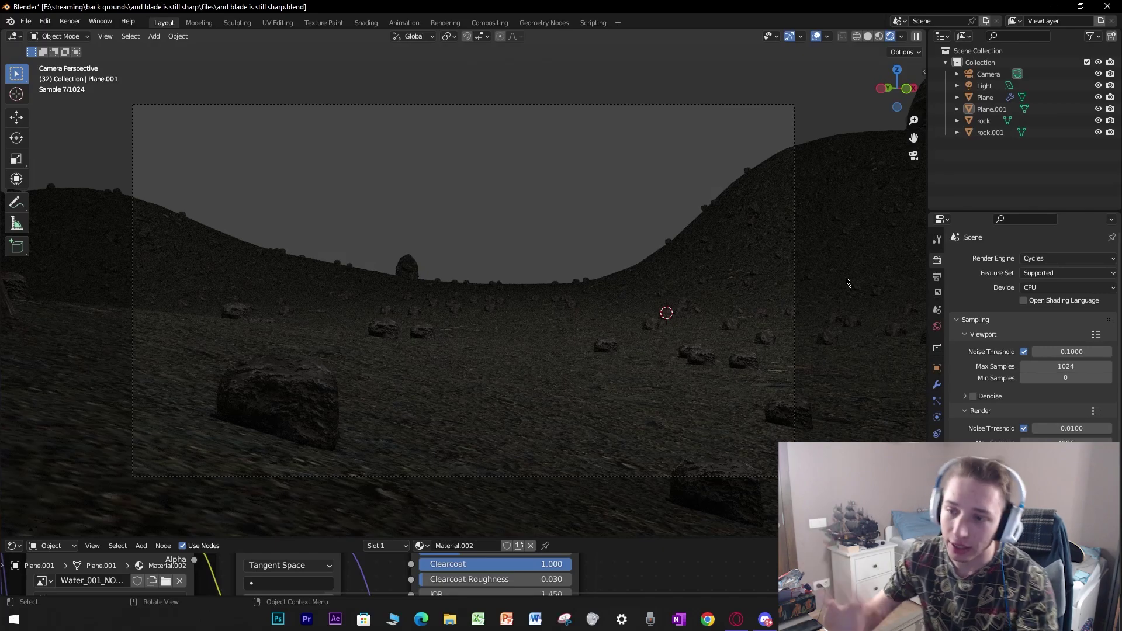
{"action": "left_click", "coordinate": [1033, 259]}
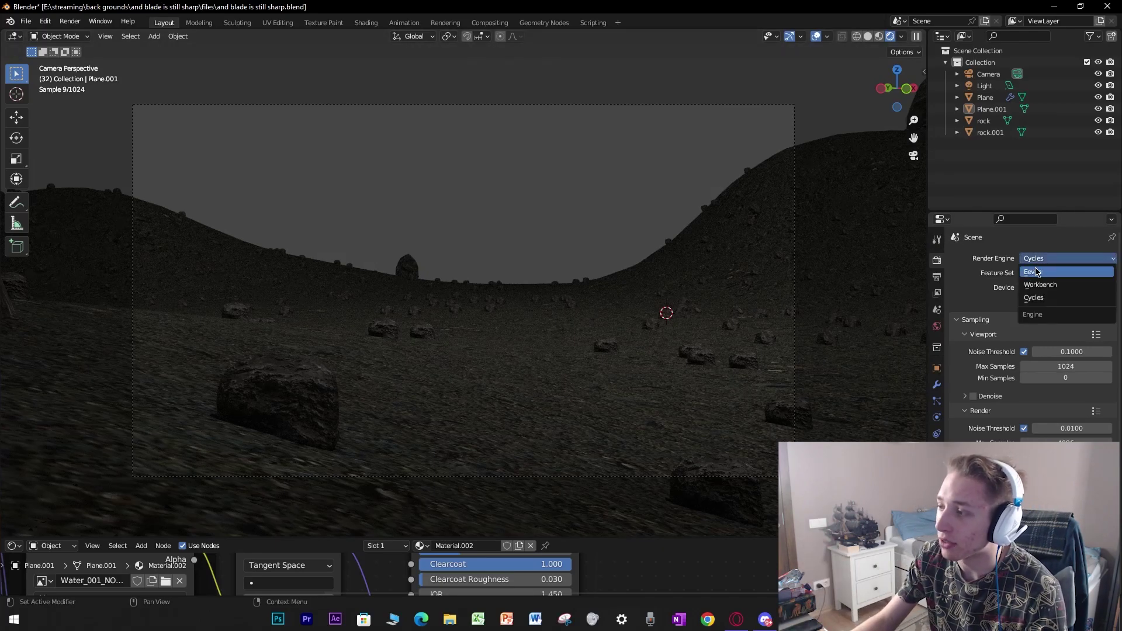
{"action": "left_click", "coordinate": [1036, 272]}
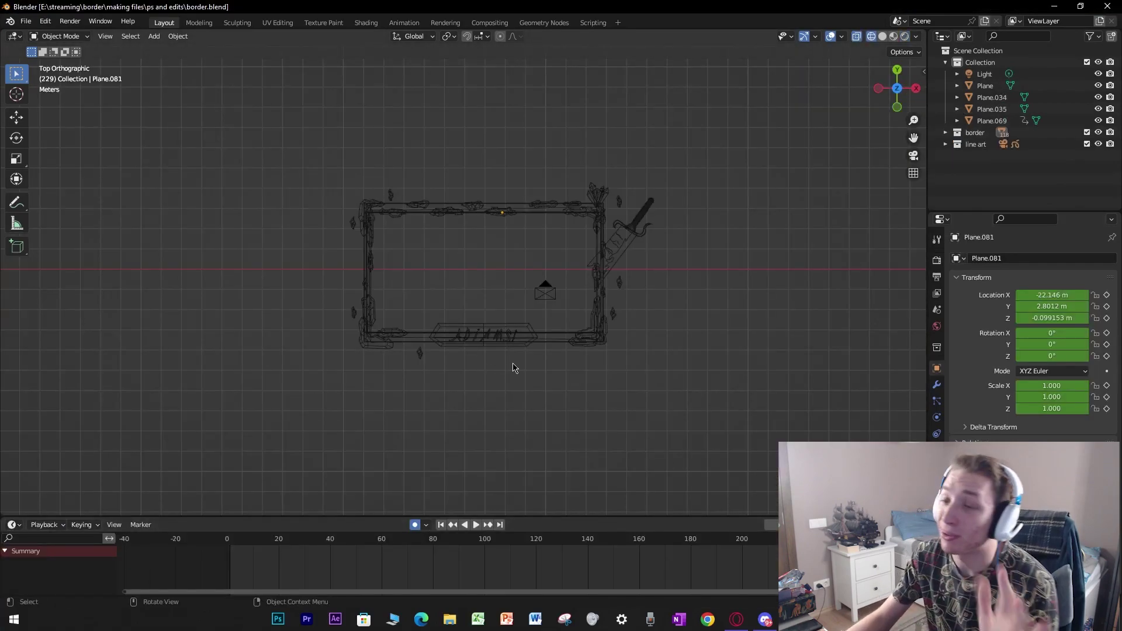
{"action": "scroll", "coordinate": [526, 369], "scroll_direction": "up", "scroll_amount": 2}
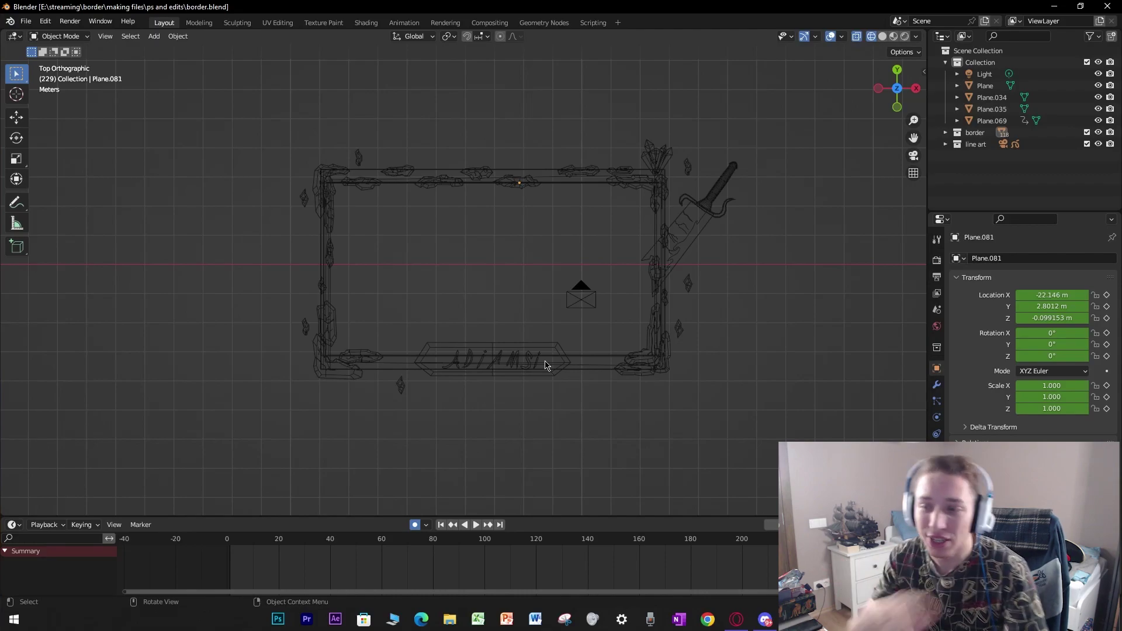
{"action": "scroll", "coordinate": [526, 358], "scroll_direction": "down", "scroll_amount": 1}
{"action": "scroll", "coordinate": [515, 335], "scroll_direction": "down", "scroll_amount": 1}
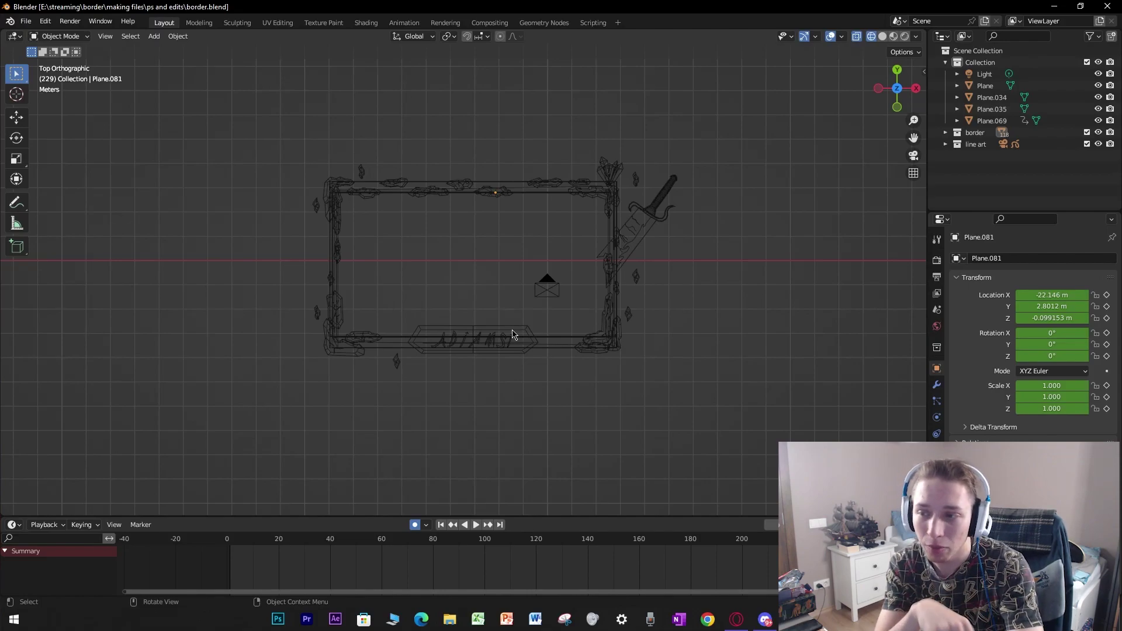
Play the border animation and stop it at frame 40.
{"action": "key", "text": "space"}
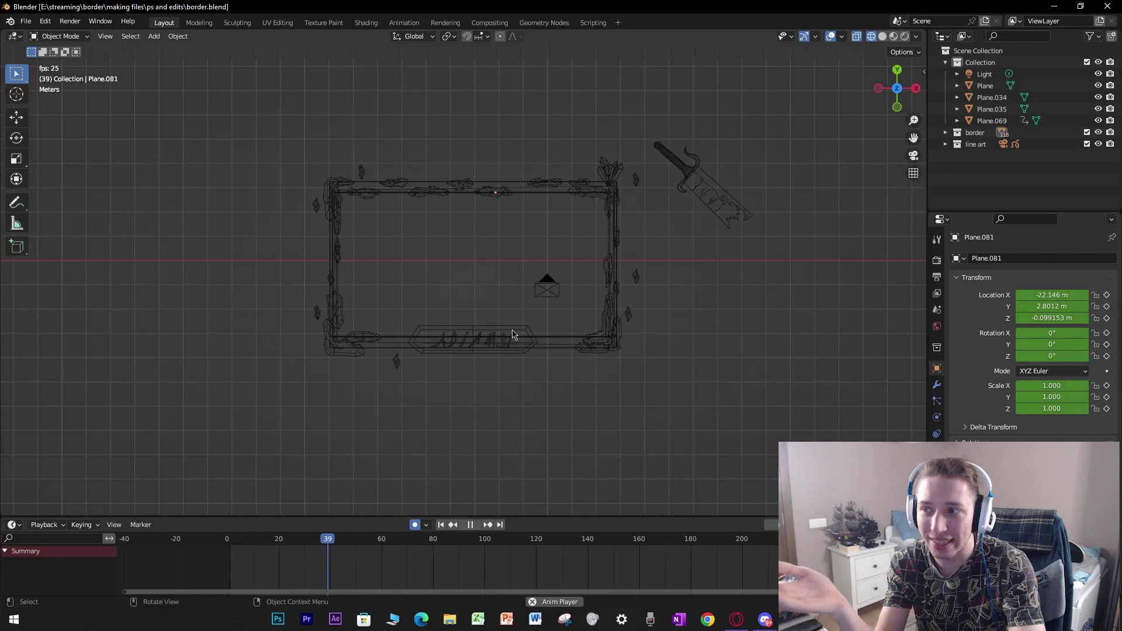
{"action": "key", "text": "space"}
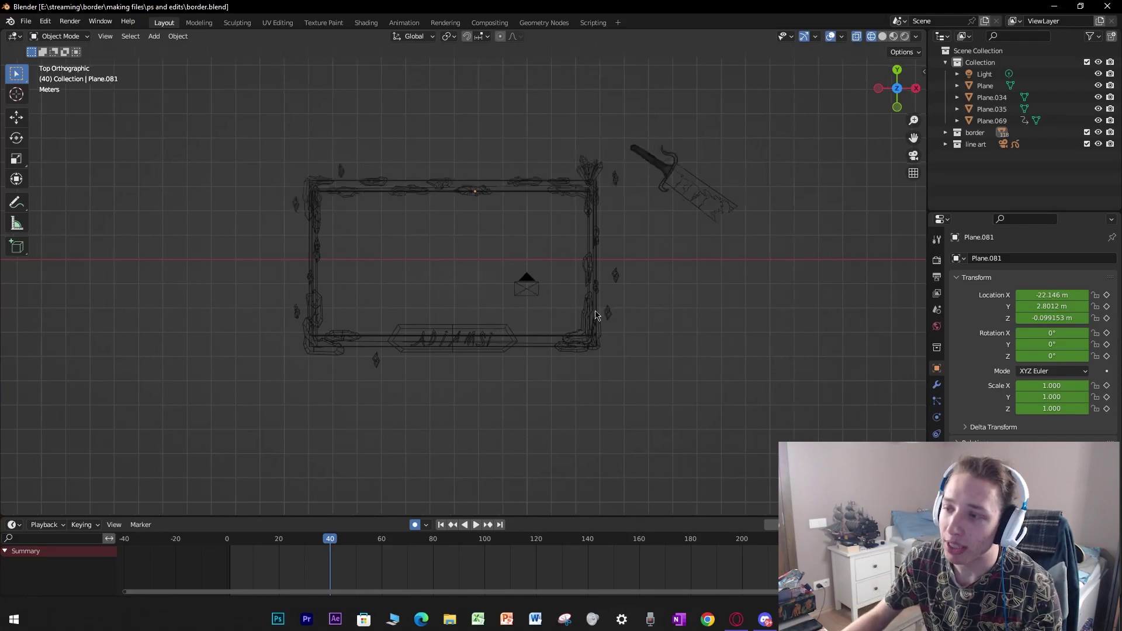
Add a plane at the origin and switch the viewport to solid shading.
{"action": "mouse_move", "coordinate": [513, 334]}
{"action": "middle_mouse_down", "text": "shift"}
{"action": "mouse_move", "coordinate": [693, 350]}
{"action": "mouse_move", "coordinate": [659, 377]}
{"action": "mouse_move", "coordinate": [546, 222]}
{"action": "mouse_move", "coordinate": [533, 234]}
{"action": "middle_mouse_up", "text": "shift"}
{"action": "key", "text": "shift+a"}
{"action": "left_click", "coordinate": [622, 220]}
{"action": "key", "text": "grave"}
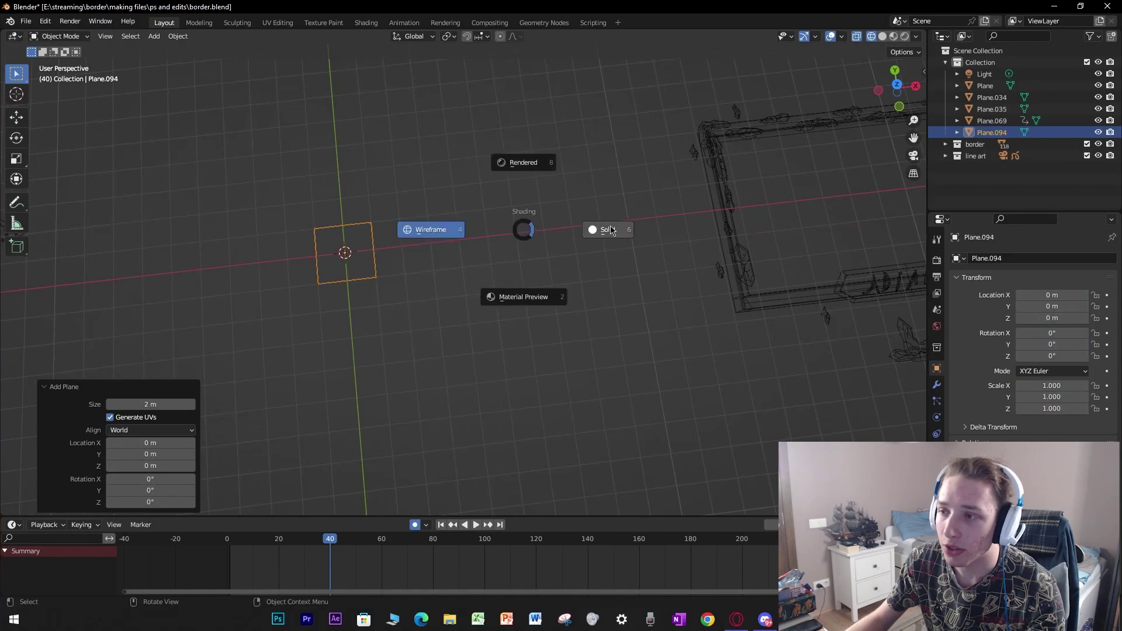
{"action": "left_click", "coordinate": [491, 230]}
Scale the new plane along the X axis, stretching then shrinking it.
{"action": "middle_click_drag", "start_coordinate": [632, 243], "coordinate": [696, 258]}
{"action": "key", "text": "s"}
{"action": "key", "text": "y"}
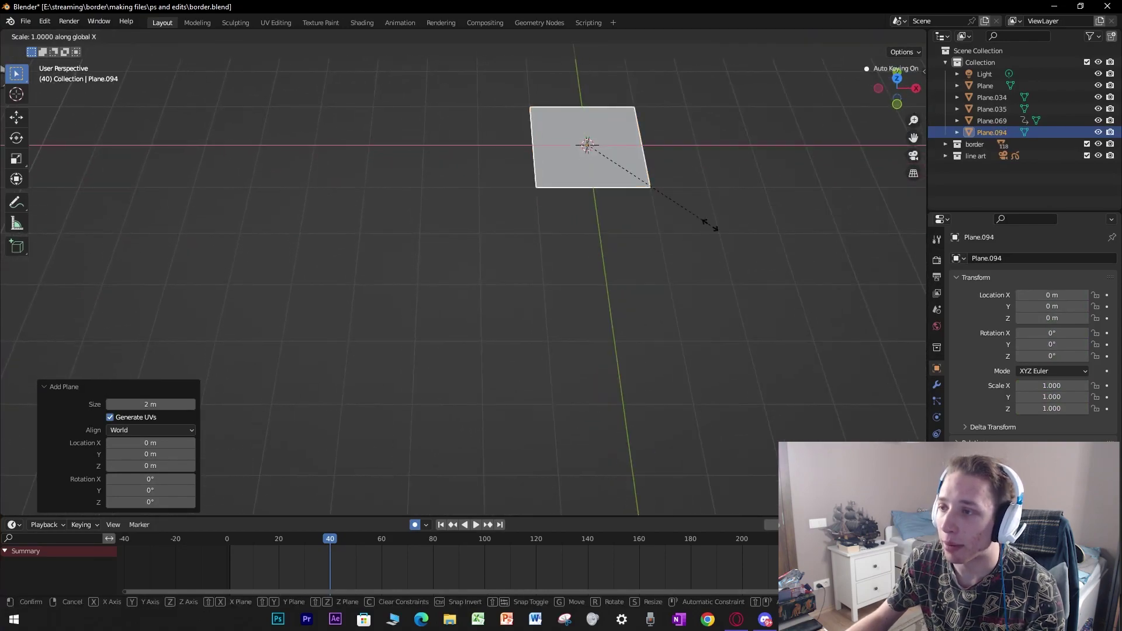
{"action": "key", "text": "x"}
{"action": "left_click", "coordinate": [296, 205]}
{"action": "scroll", "coordinate": [389, 223], "scroll_direction": "down", "scroll_amount": 5}
{"action": "key", "text": "s"}
{"action": "key", "text": "x"}
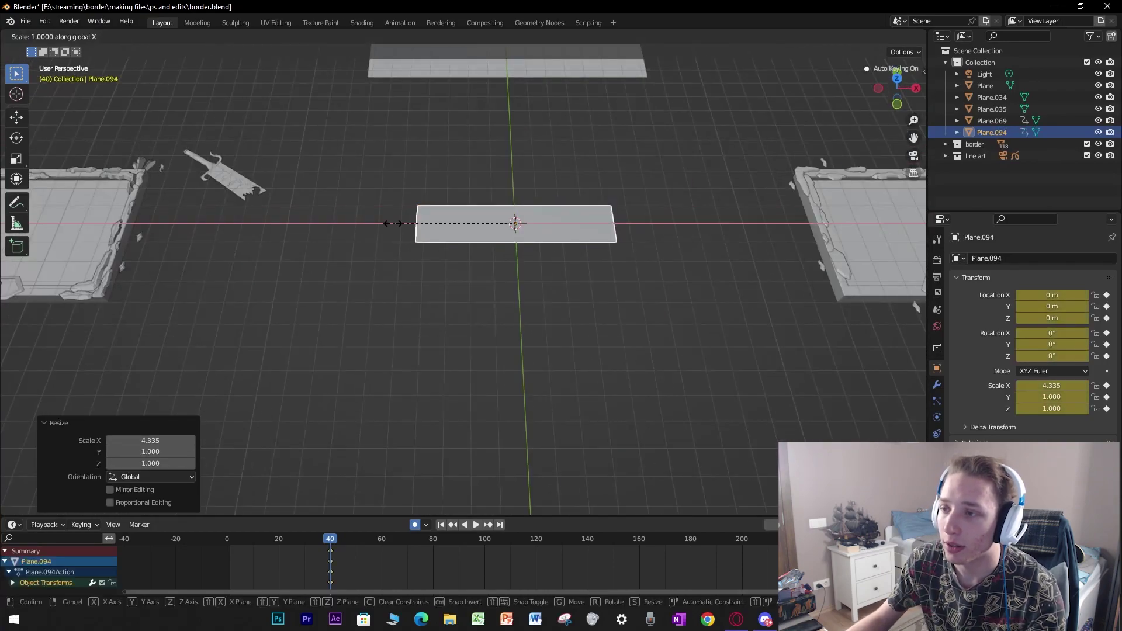
{"action": "left_click", "coordinate": [459, 223]}
{"action": "mouse_move", "coordinate": [460, 223]}
{"action": "middle_mouse_down"}
{"action": "mouse_move", "coordinate": [701, 240]}
{"action": "mouse_move", "coordinate": [708, 266]}
{"action": "mouse_move", "coordinate": [638, 274]}
{"action": "mouse_move", "coordinate": [650, 207]}
{"action": "mouse_move", "coordinate": [521, 199]}
{"action": "middle_mouse_up"}
Duplicate the plane and move the copy straight up above the original.
{"action": "key", "text": "shift+d"}
{"action": "key", "text": "z"}
{"action": "left_click", "coordinate": [667, 259]}
{"action": "left_click", "coordinate": [522, 199]}
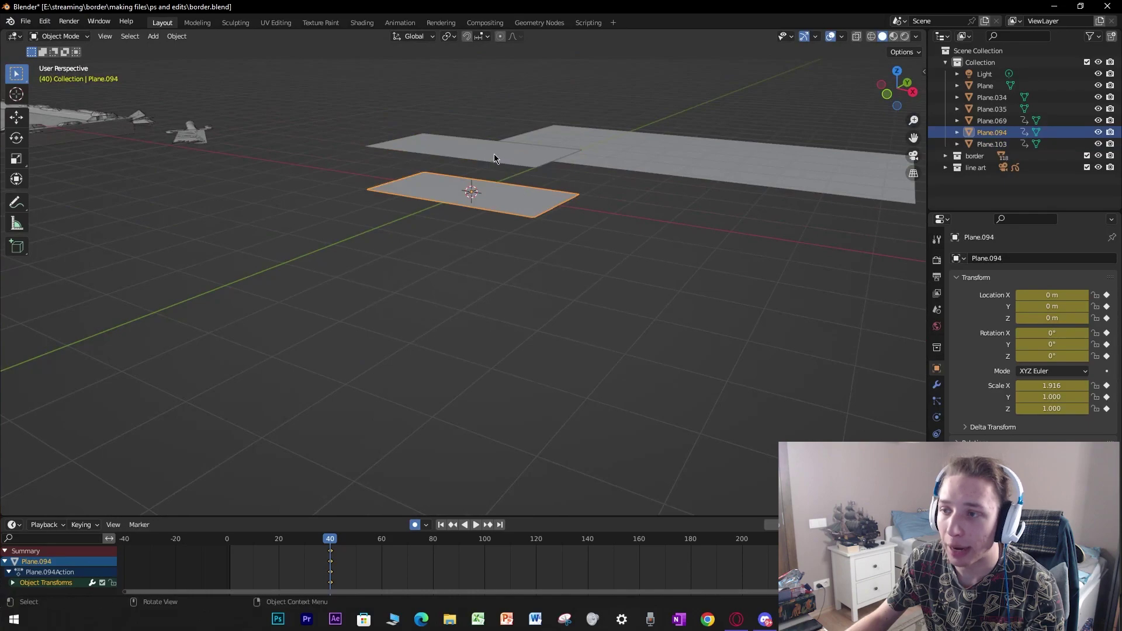
{"action": "left_click", "coordinate": [503, 150]}
{"action": "mouse_move", "coordinate": [503, 150]}
{"action": "middle_mouse_down"}
{"action": "mouse_move", "coordinate": [653, 224]}
{"action": "mouse_move", "coordinate": [652, 238]}
{"action": "middle_mouse_up"}
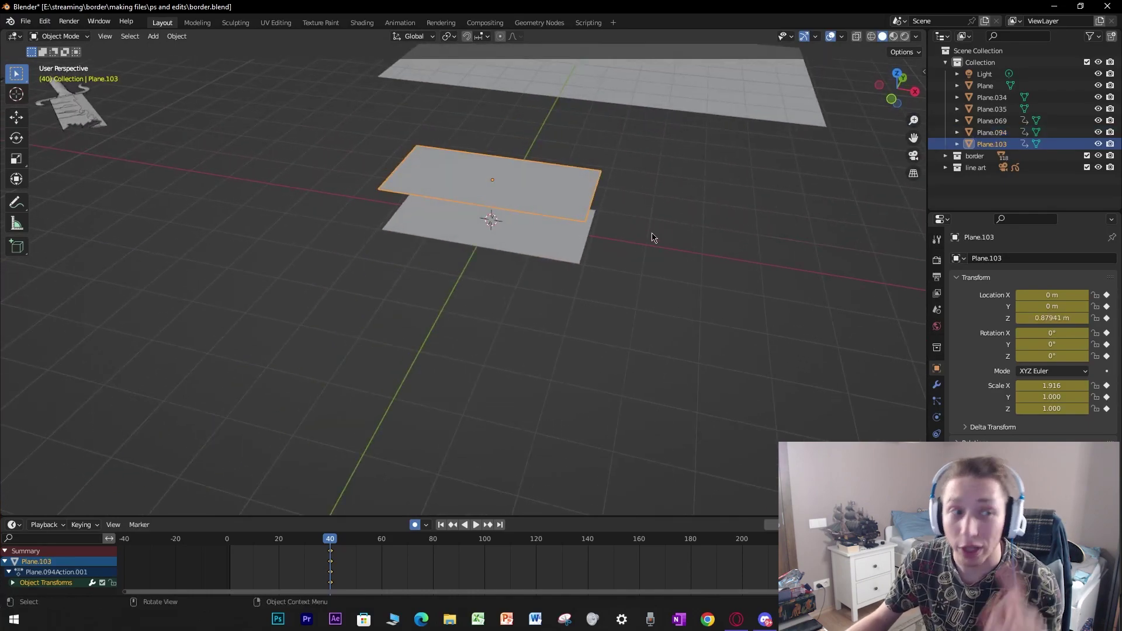
Duplicate the upper plane upward to form a third stacked plane, then view from the top.
{"action": "key", "text": "shift+d"}
{"action": "key", "text": "z"}
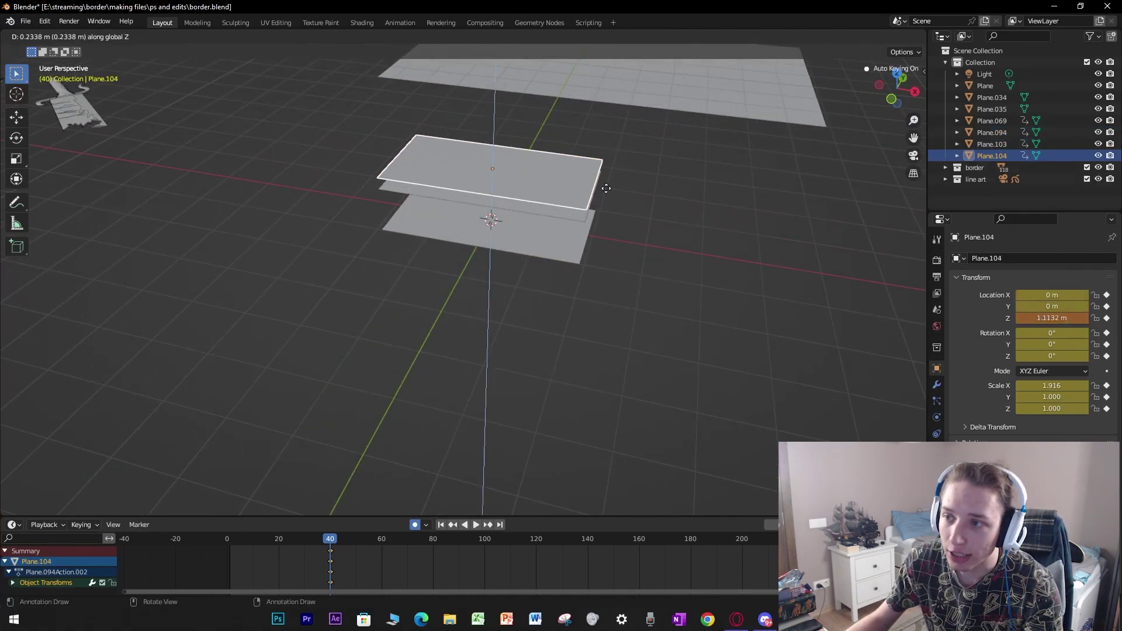
{"action": "left_click", "coordinate": [605, 172]}
{"action": "mouse_move", "coordinate": [605, 173]}
{"action": "middle_mouse_down"}
{"action": "mouse_move", "coordinate": [704, 205]}
{"action": "mouse_move", "coordinate": [681, 201]}
{"action": "middle_mouse_up"}
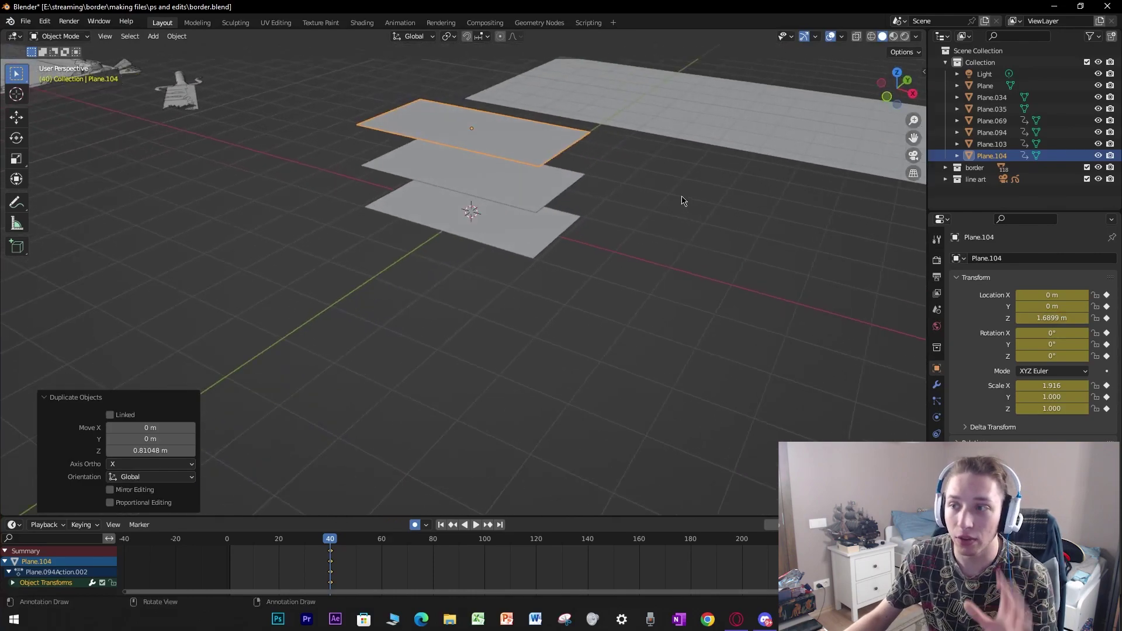
{"action": "left_click", "coordinate": [478, 155]}
{"action": "middle_click_drag", "start_coordinate": [478, 156], "coordinate": [566, 181]}
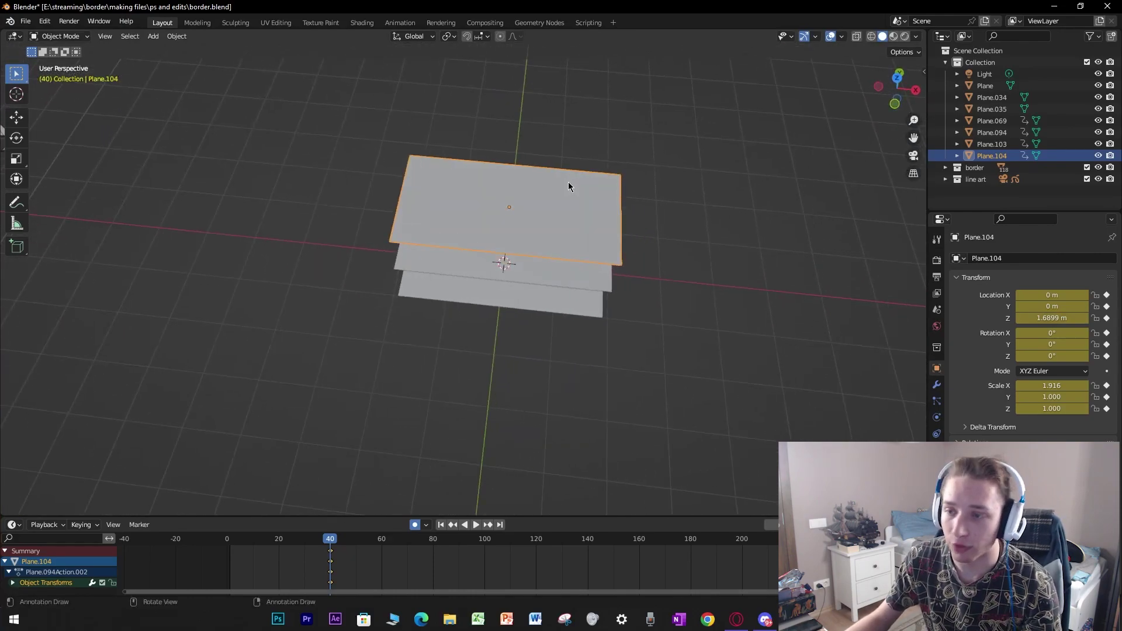
{"action": "key", "text": "KP_7"}
Reposition the middle plane, cancelling attempted moves of the top plane.
{"action": "key", "text": "g"}
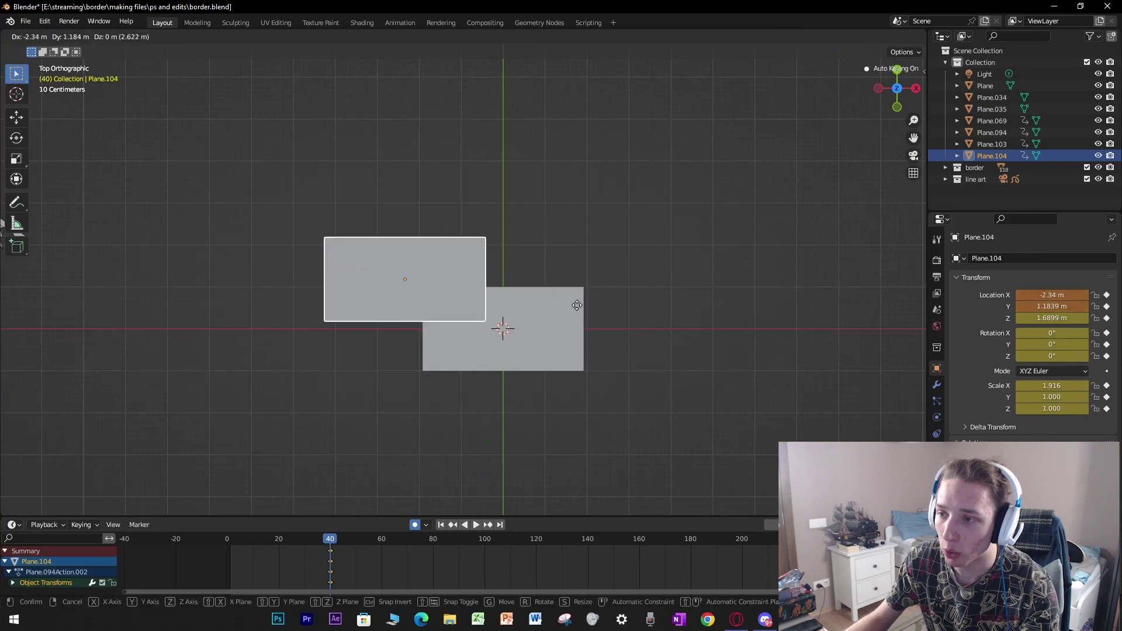
{"action": "right_click", "coordinate": [644, 280]}
{"action": "mouse_move", "coordinate": [644, 280]}
{"action": "middle_mouse_down"}
{"action": "mouse_move", "coordinate": [666, 216]}
{"action": "mouse_move", "coordinate": [588, 235]}
{"action": "middle_mouse_up"}
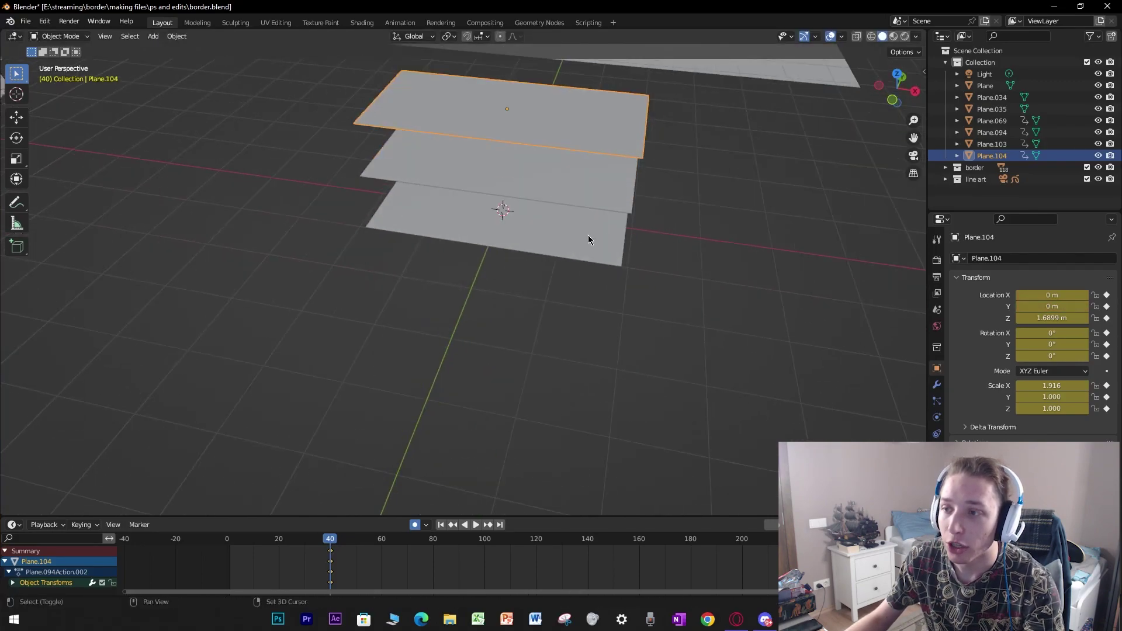
{"action": "left_click", "coordinate": [589, 236]}
{"action": "left_click", "coordinate": [550, 188]}
{"action": "key", "text": "g"}
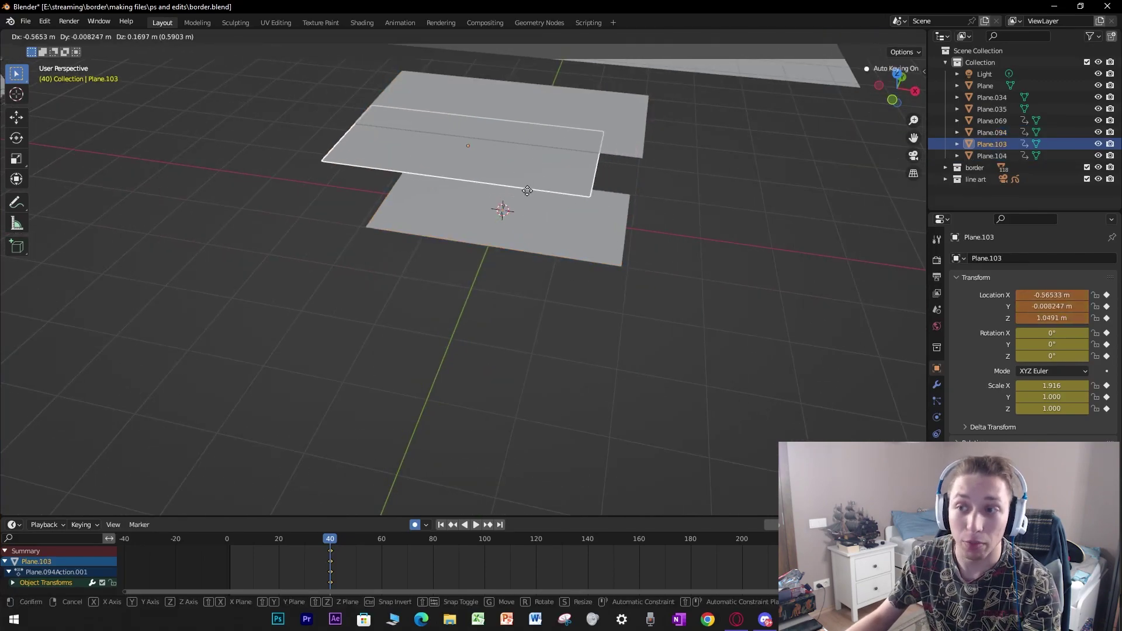
{"action": "left_click", "coordinate": [527, 190]}
{"action": "left_click", "coordinate": [548, 140]}
{"action": "key", "text": "g"}
{"action": "right_click", "coordinate": [577, 118]}
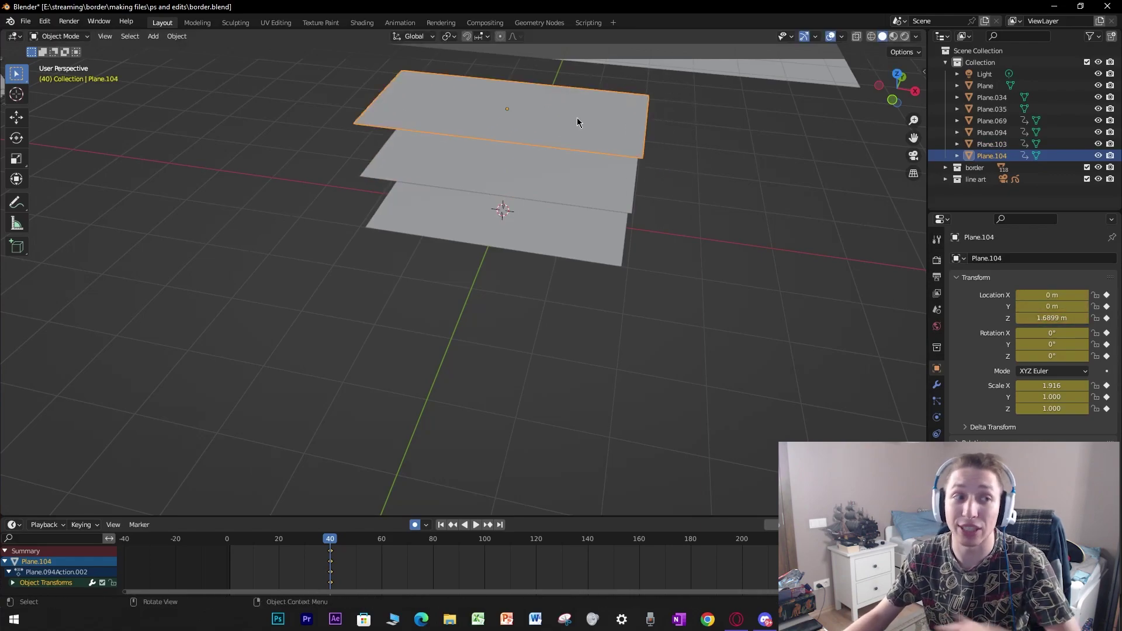
Select all three stacked planes and delete them.
{"action": "middle_click_drag", "start_coordinate": [578, 122], "coordinate": [614, 237]}
{"action": "scroll", "coordinate": [615, 235], "scroll_direction": "up", "scroll_amount": 2}
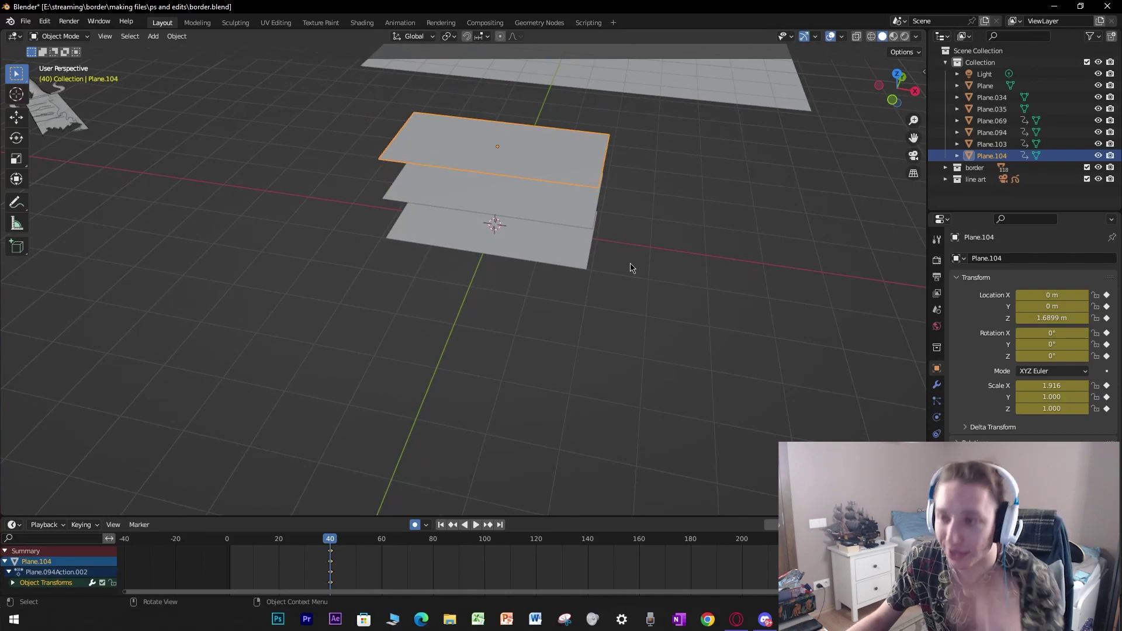
{"action": "middle_click_drag", "start_coordinate": [619, 271], "coordinate": [650, 288]}
{"action": "left_click_drag", "start_coordinate": [654, 307], "coordinate": [476, 134]}
{"action": "key", "text": "x"}
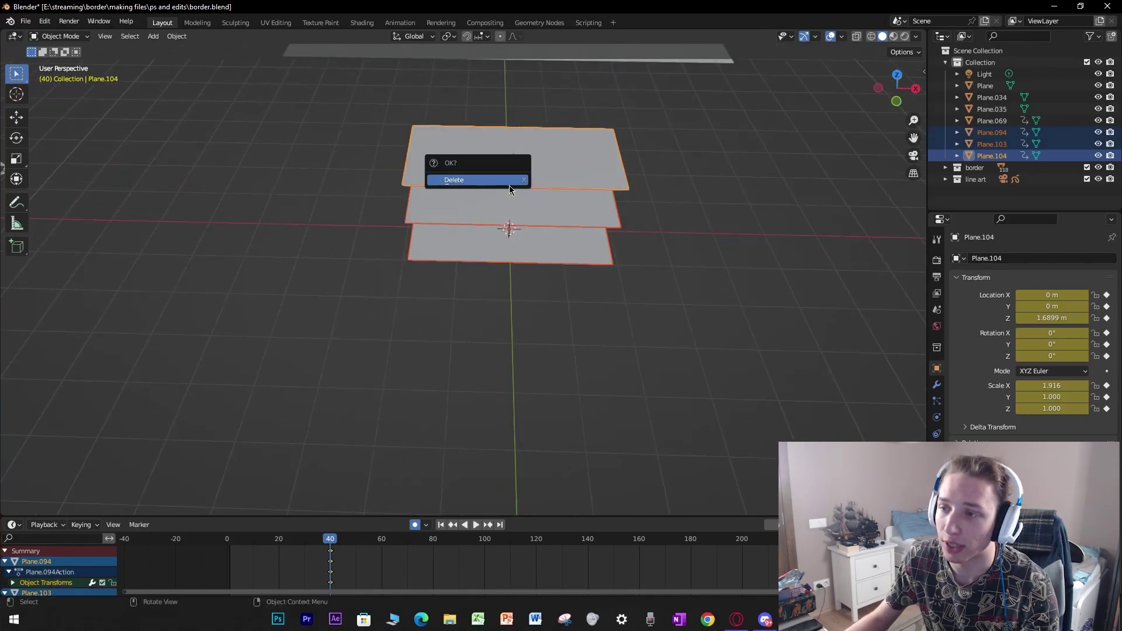
{"action": "left_click", "coordinate": [509, 185]}
{"action": "middle_click_drag", "start_coordinate": [616, 291], "coordinate": [602, 285]}
{"action": "key", "text": "ctrl+s"}
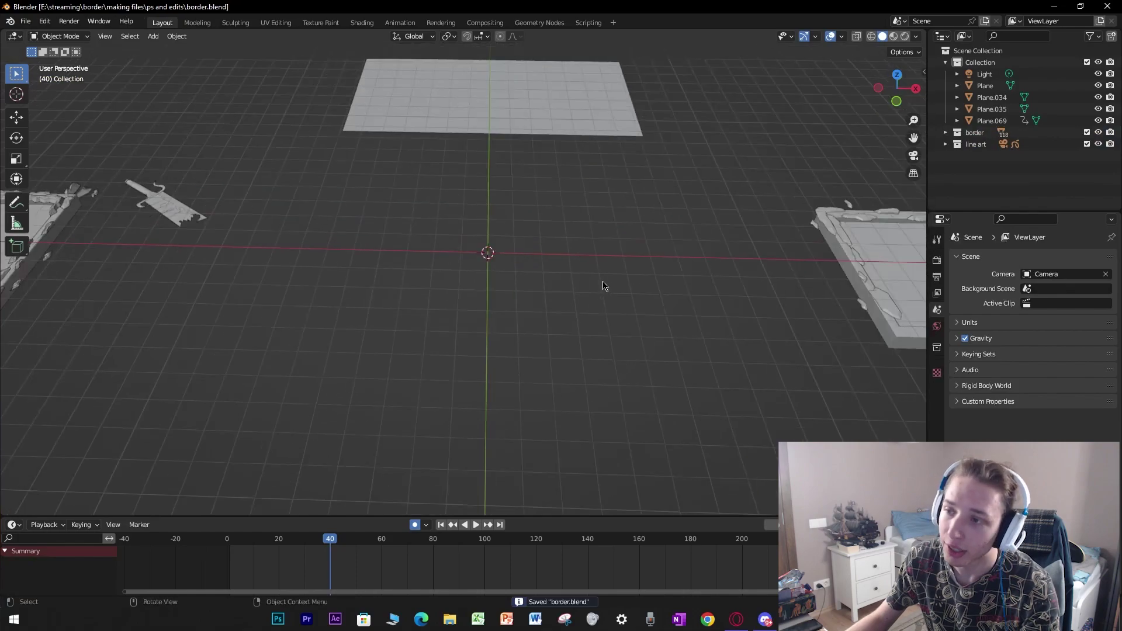